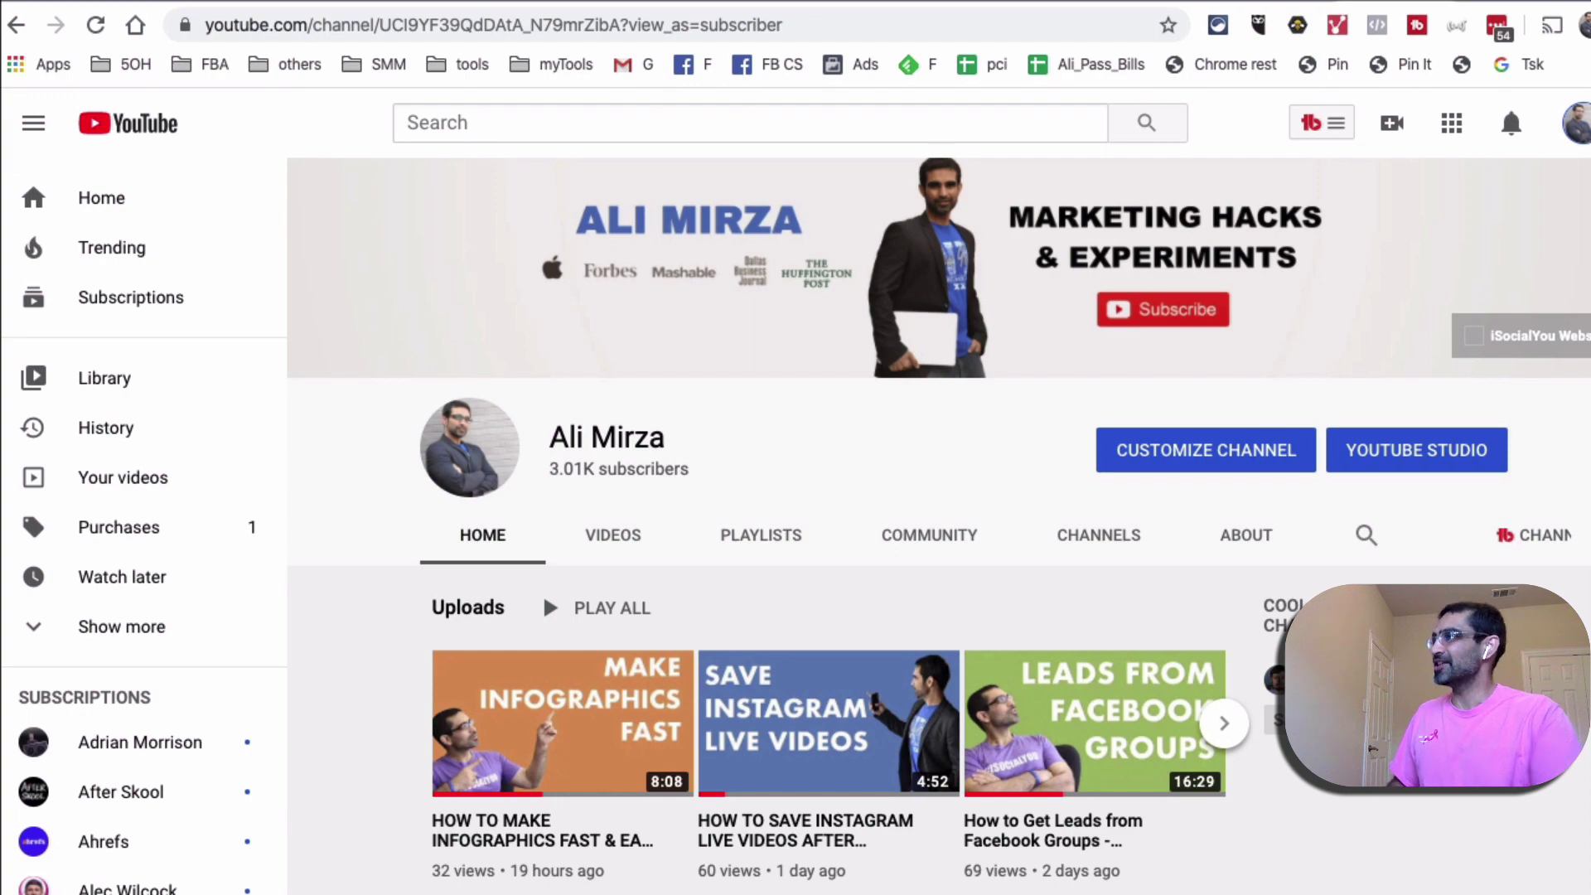
Load tubebuddy.com/account in a new tab, then return to the YouTube channel page.
key("ctrl+t")
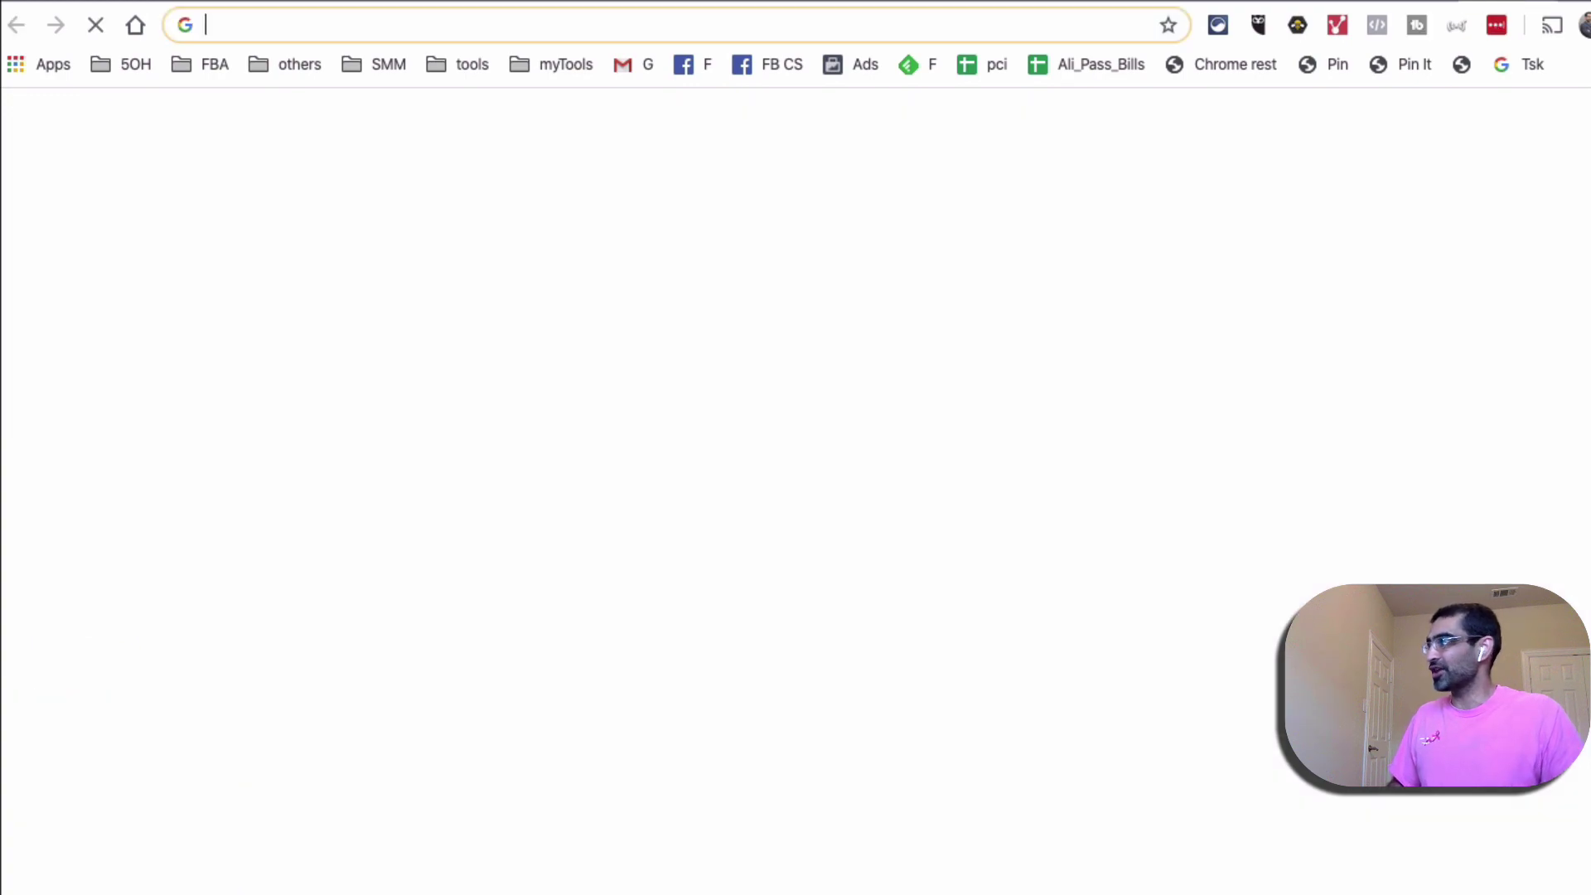
type("twitter.com/sunrisehhealthtubebuddy.com/account")
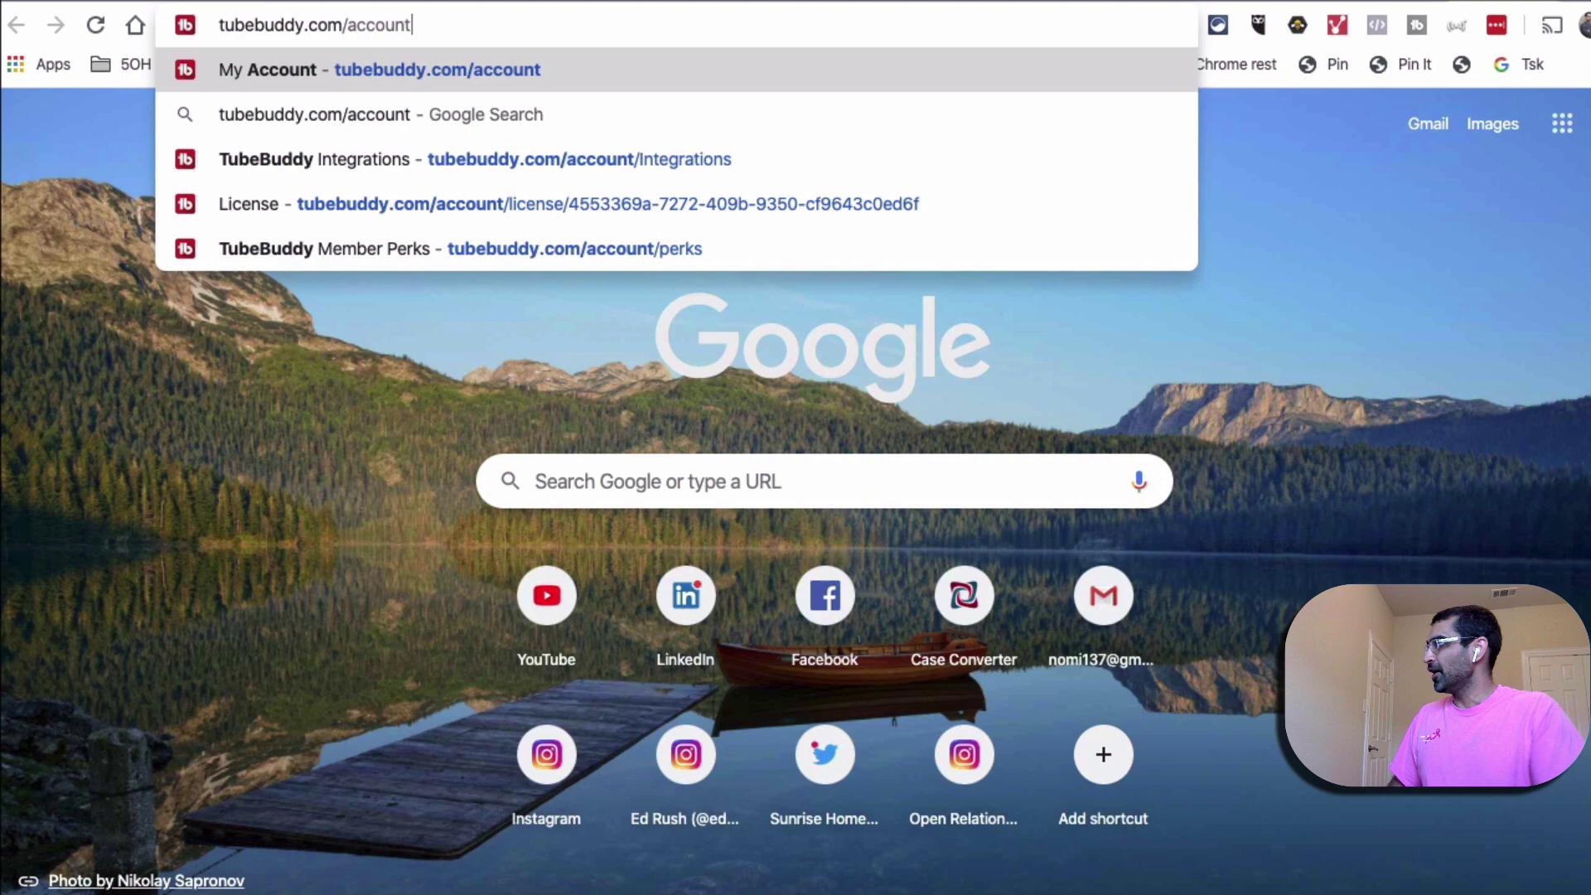
key("BackSpace")
key("BackSpace")
key("BackSpace")
key("BackSpace")
key("BackSpace")
key("BackSpace")
key("Return")
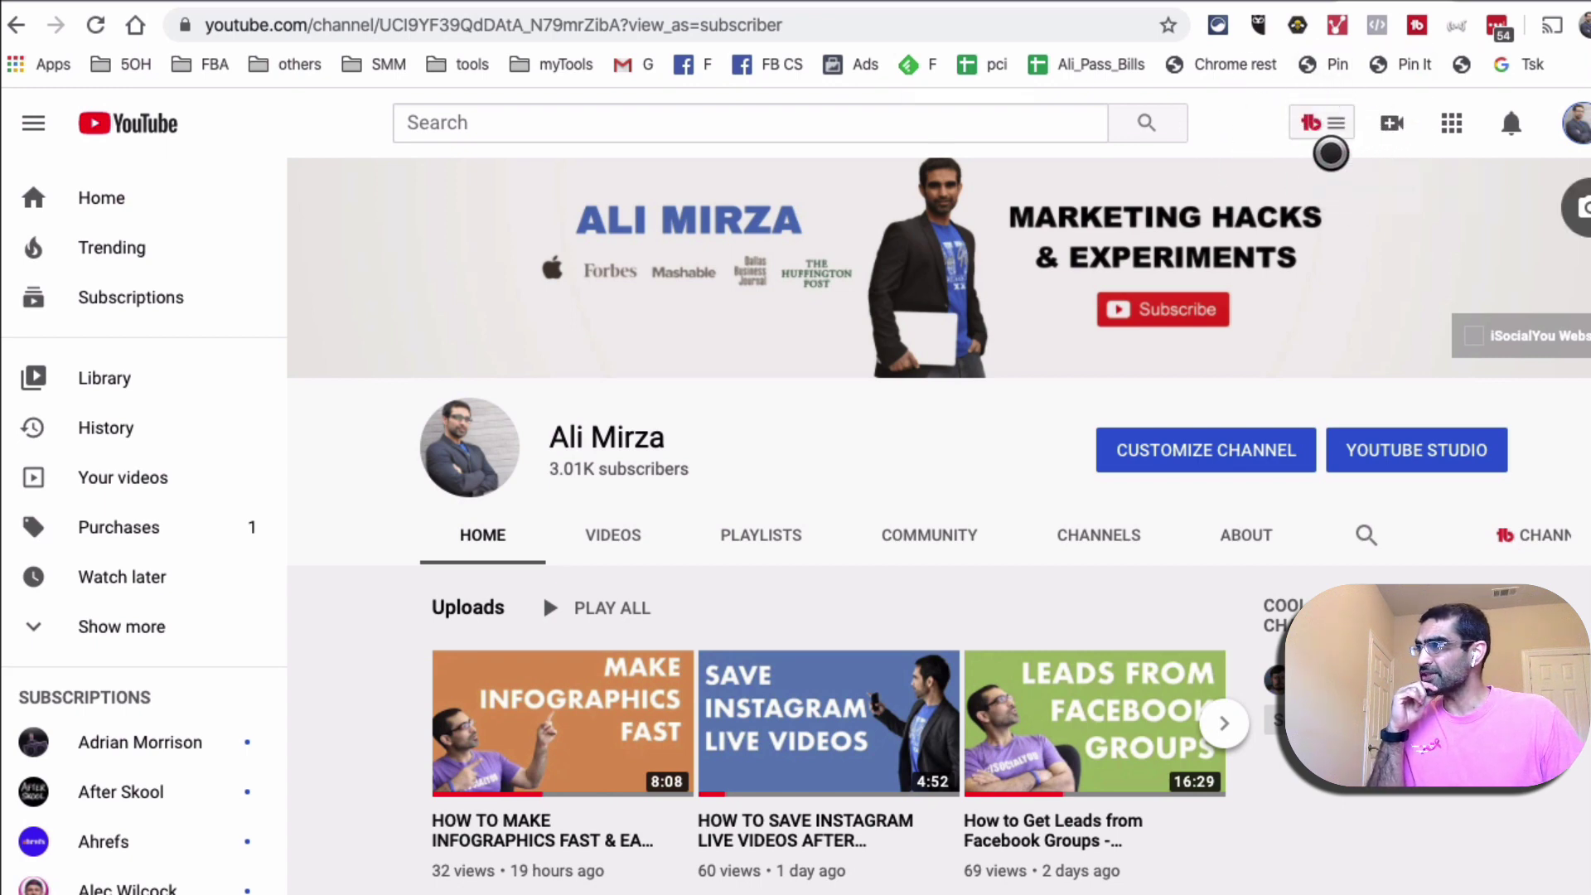
Choose My Videos from the TubeBuddy header menu to reach Studio's Channel videos.
left_click(1329, 117)
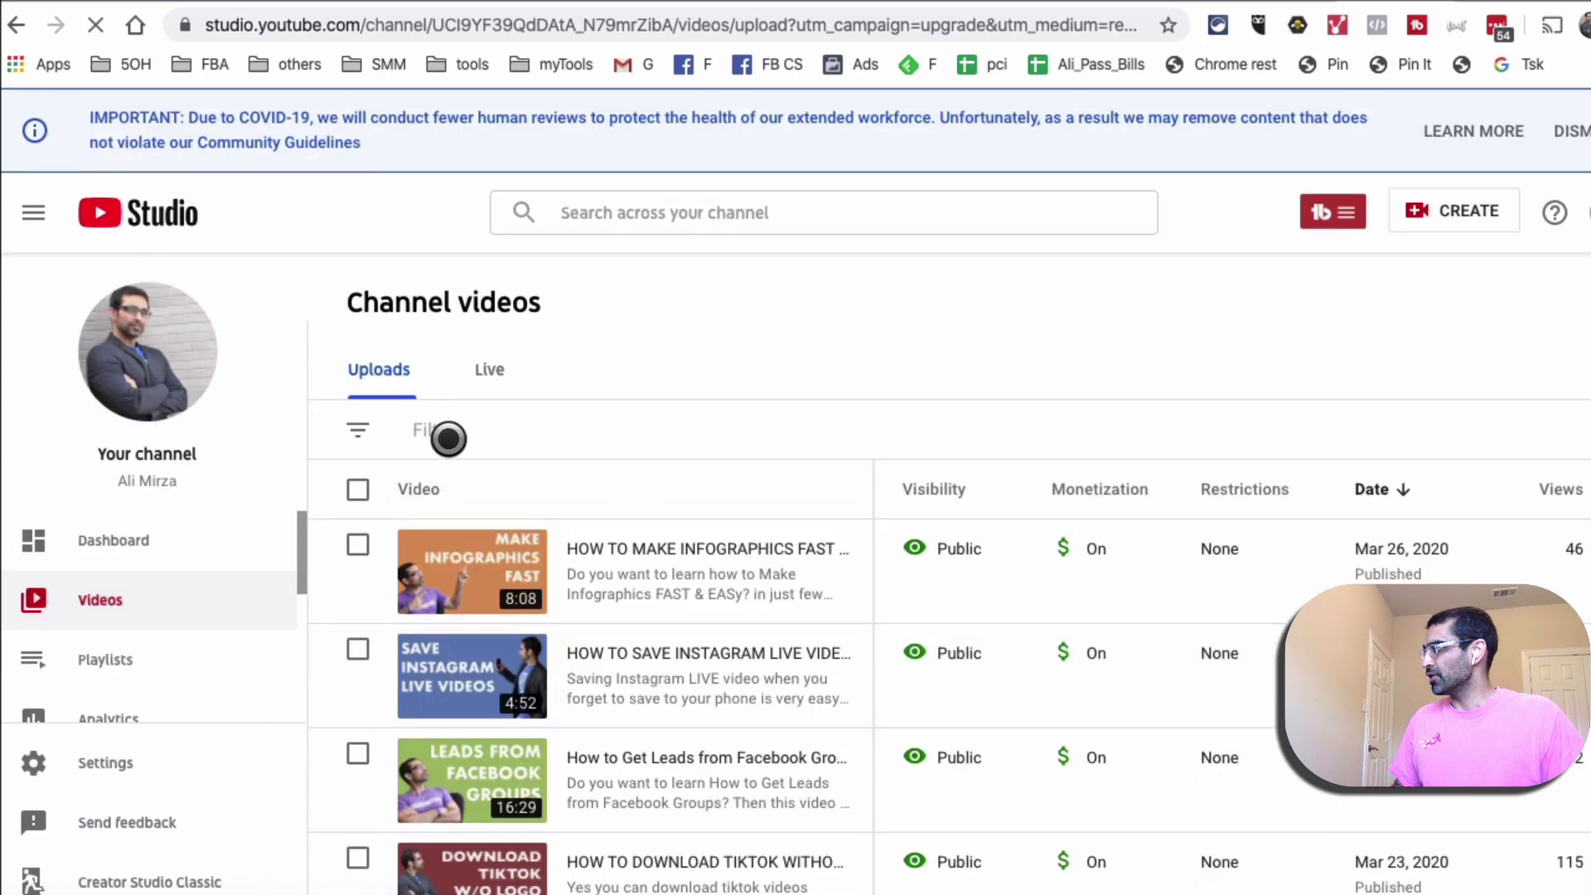
Filter the uploads list to videos whose Title contains 'tools'.
left_click(448, 436)
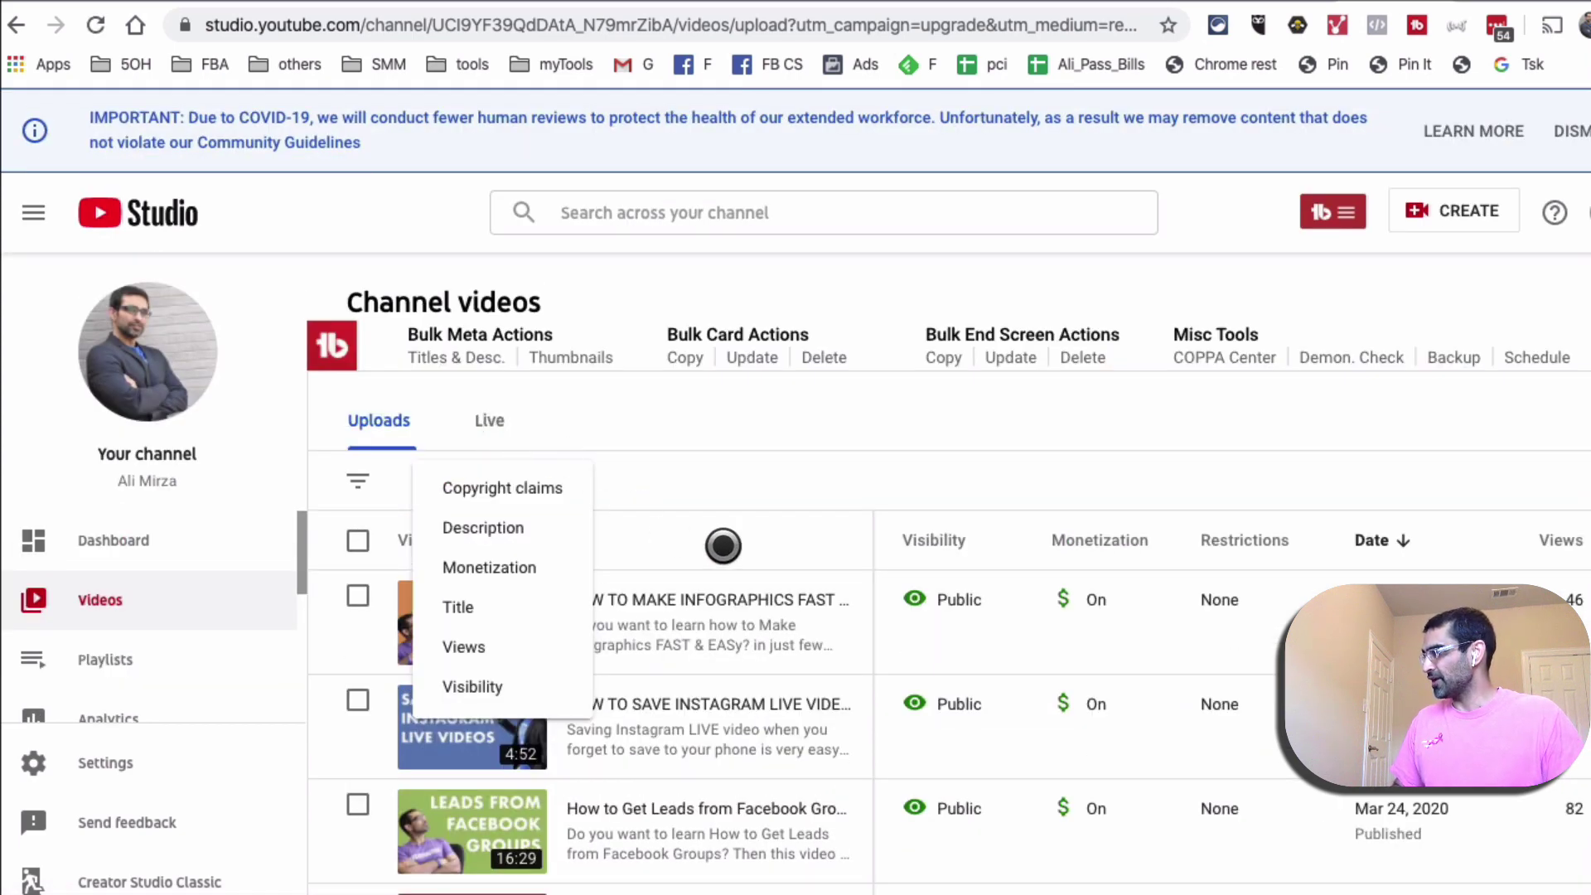
left_click(731, 487)
type("t")
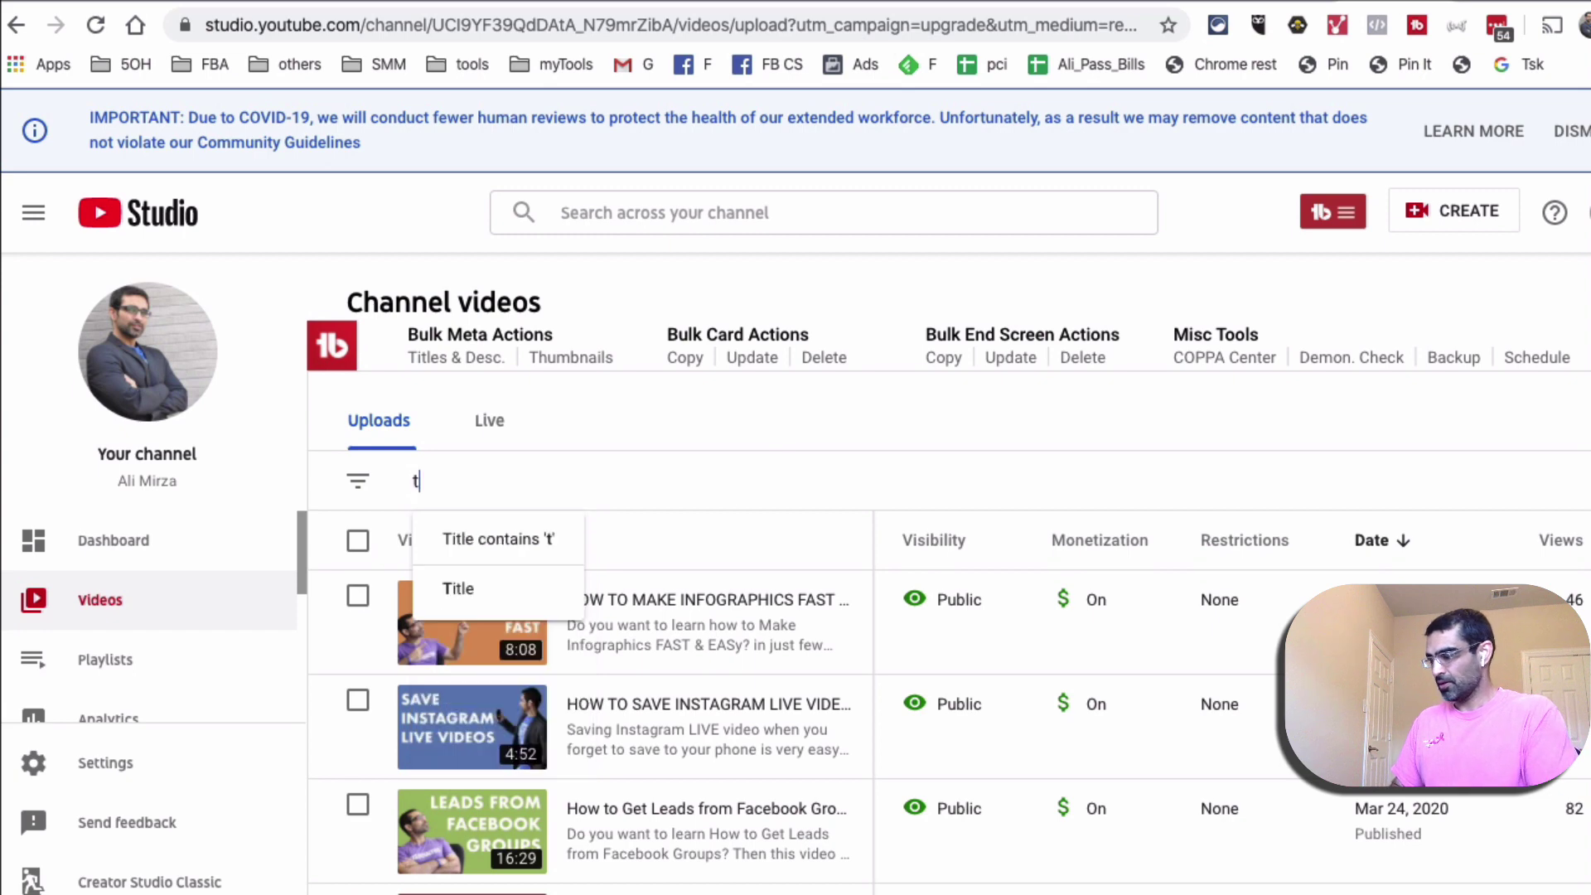
type("ools")
key("Return")
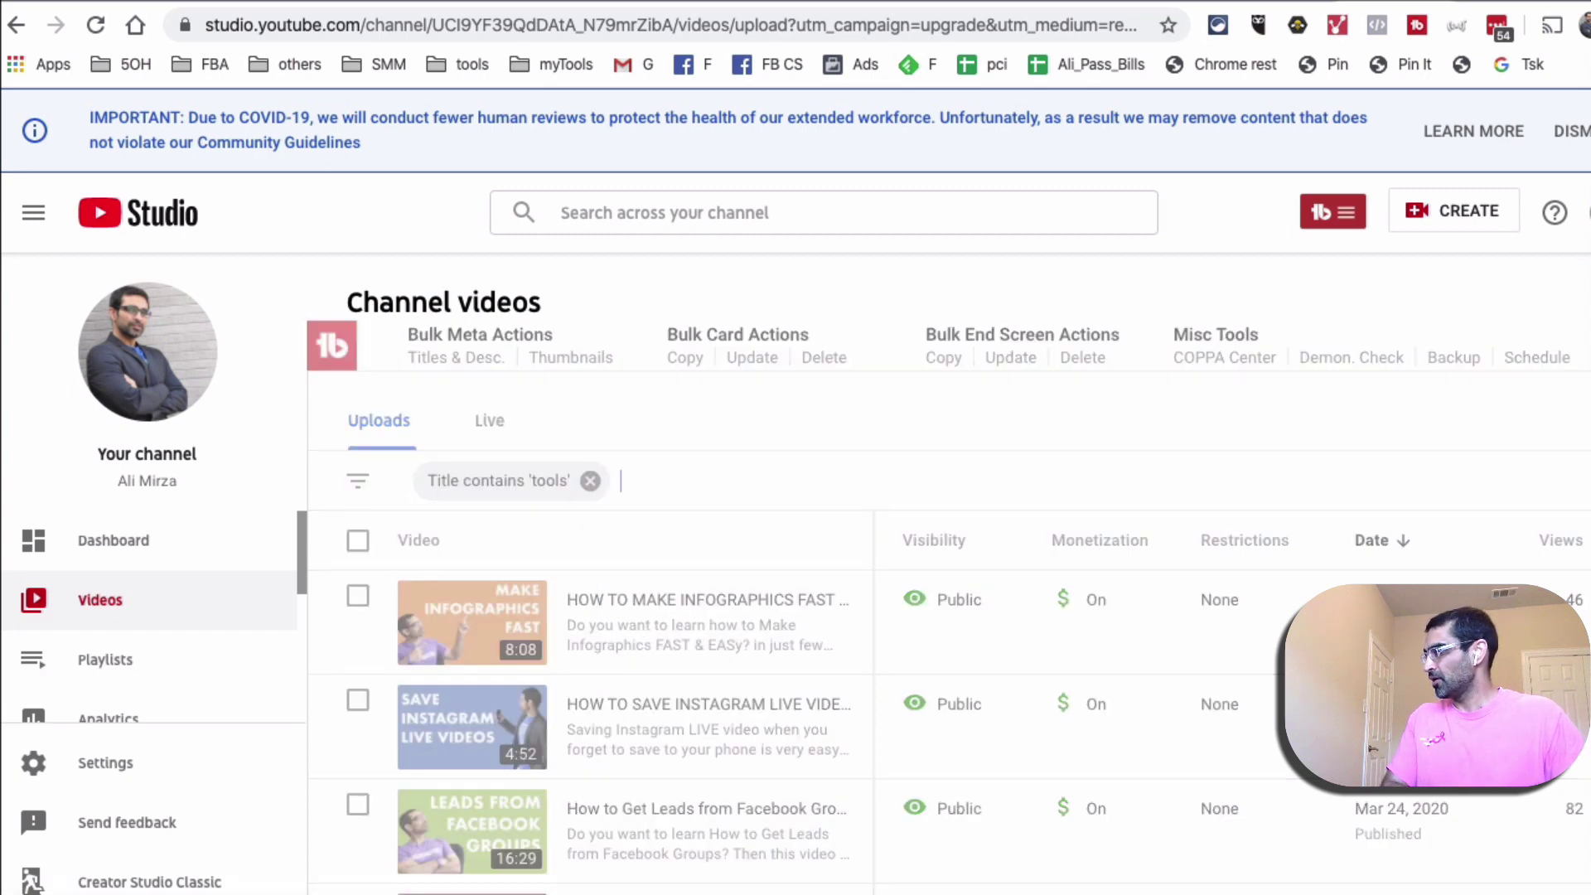
left_click(803, 408)
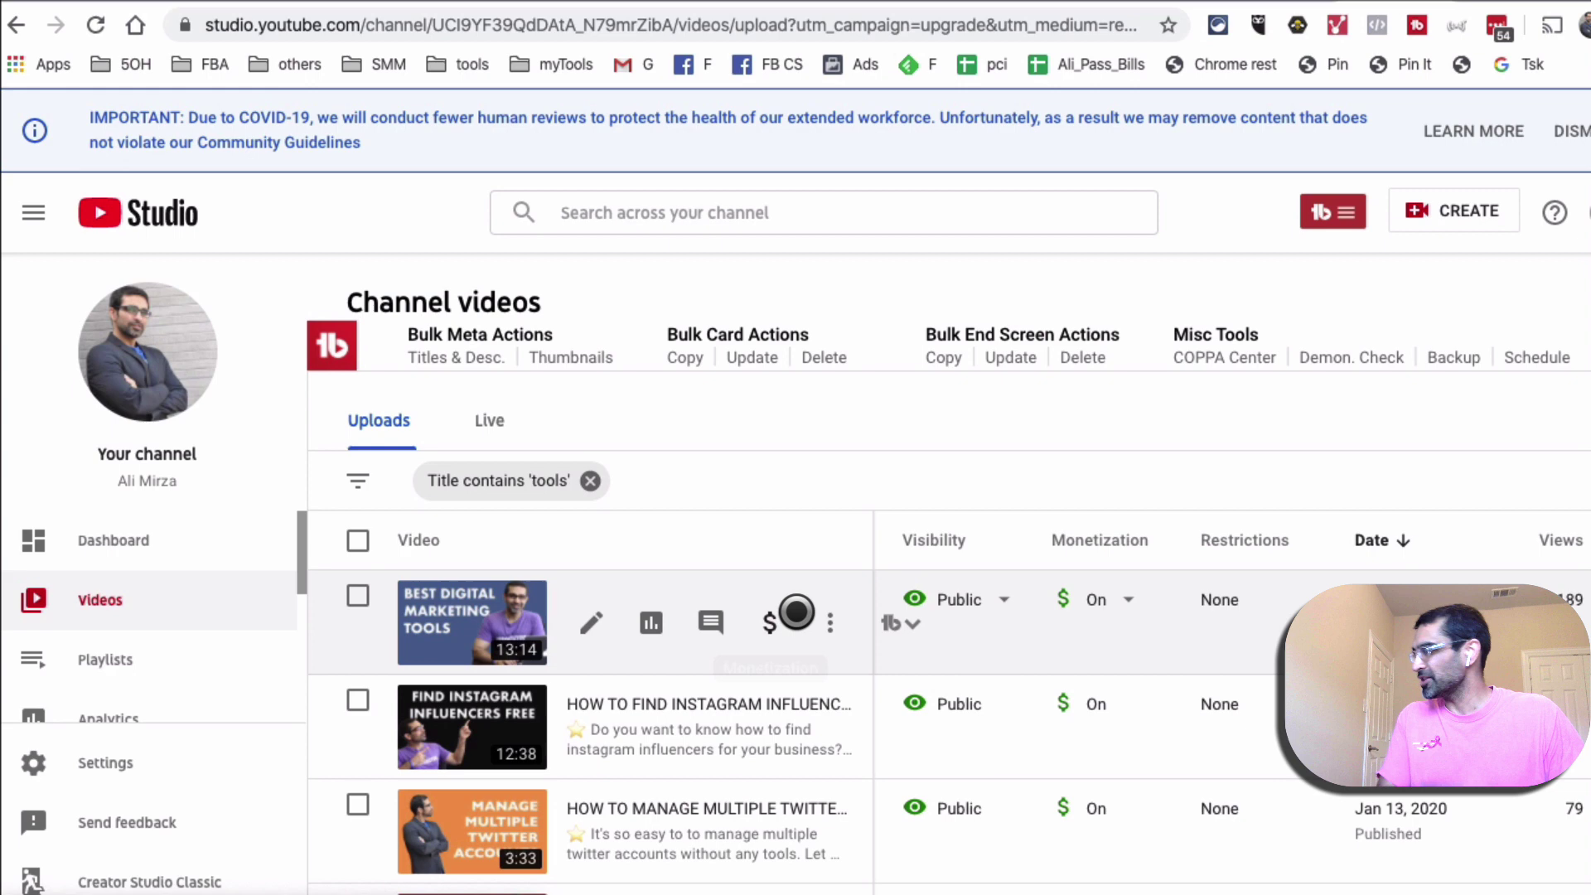
mouse_move(918, 609)
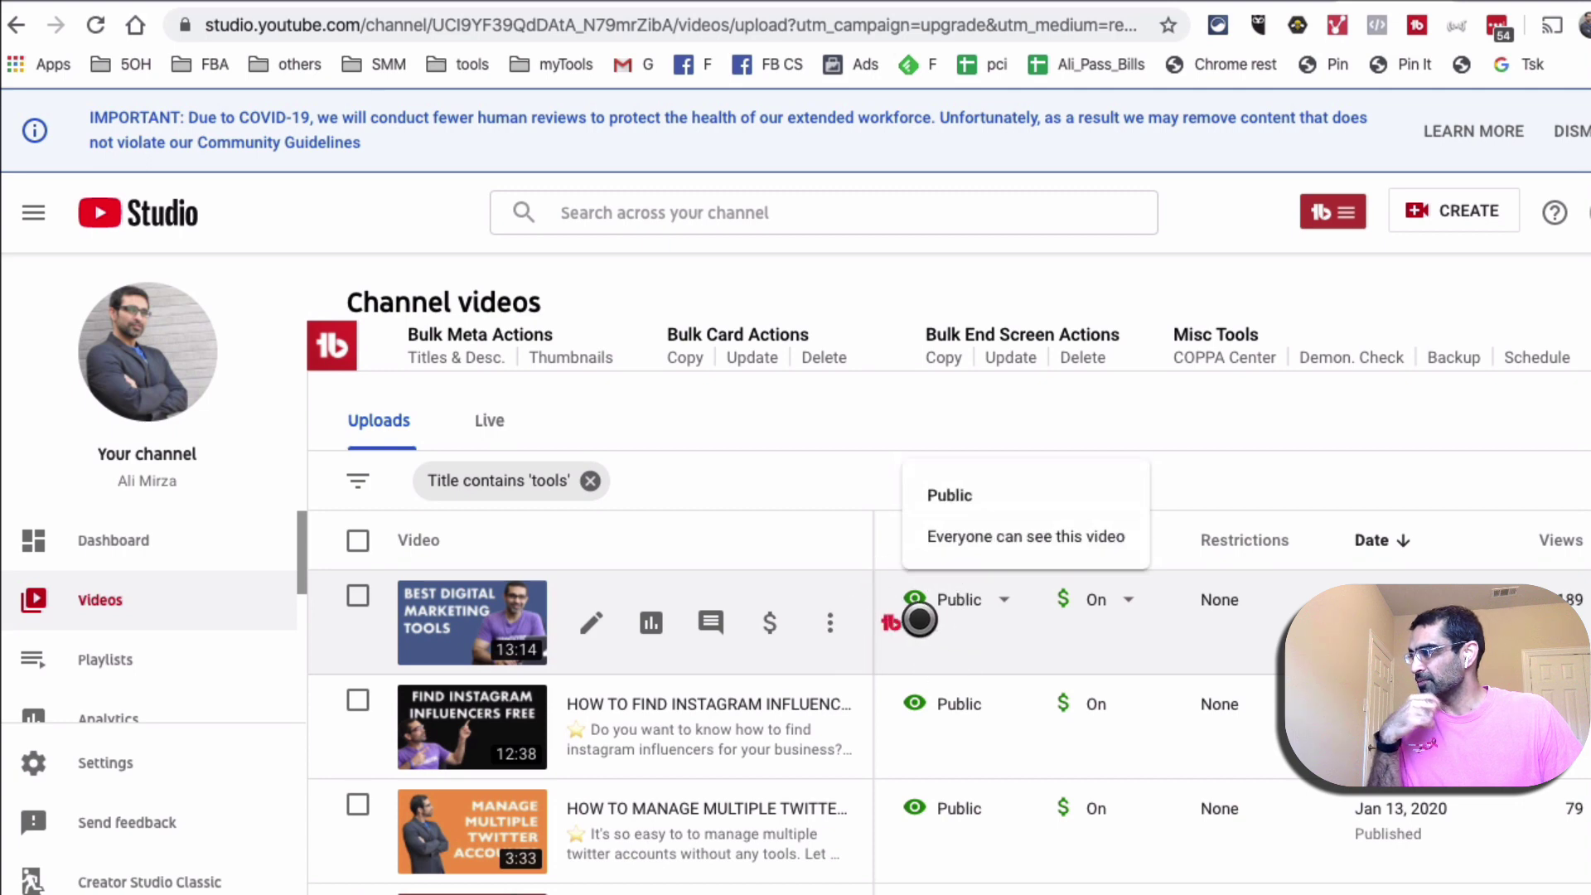
Show the Social Monitor for the 'Best Digital Marketing Tools 2020' video via Promote.
left_click(914, 618)
scroll(1152, 710, "down", 2)
scroll(1151, 721, "down", 1)
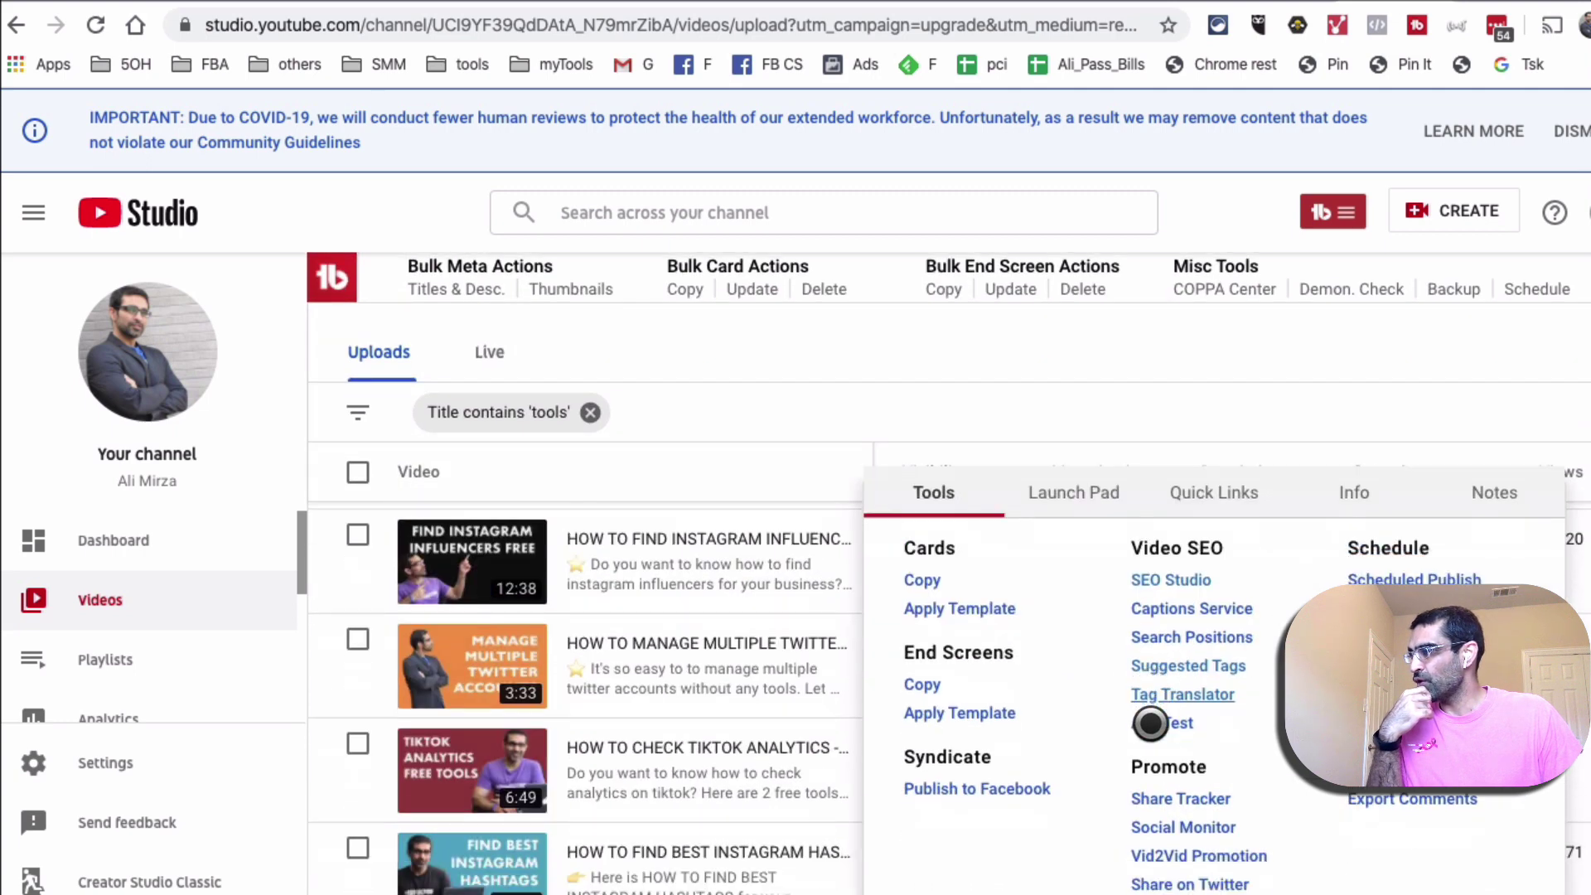
scroll(1148, 728, "down", 1)
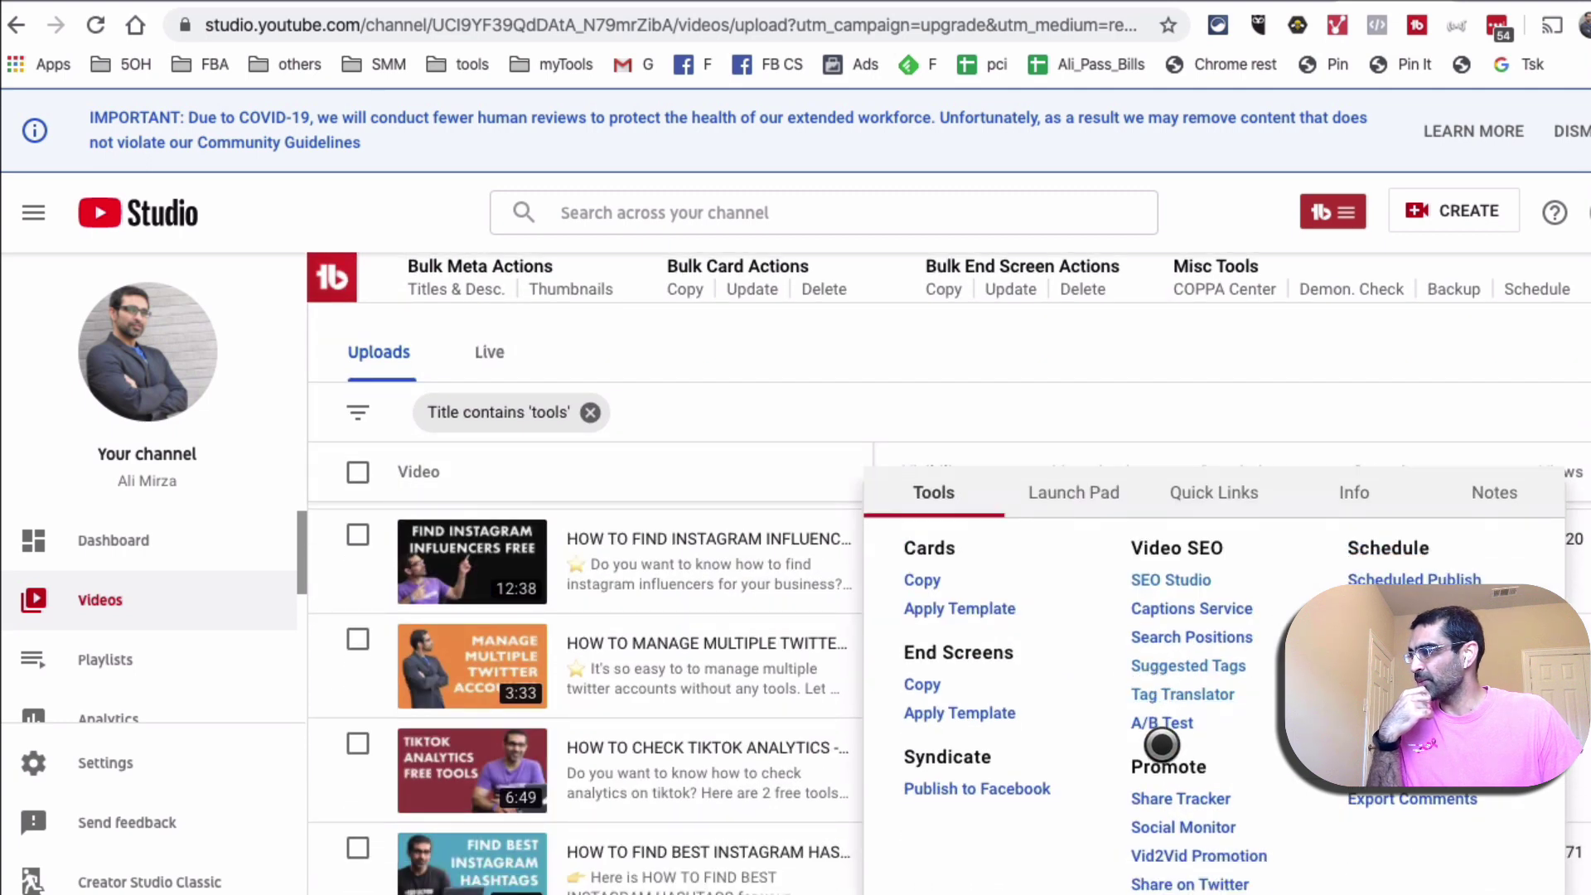
left_click(1183, 826)
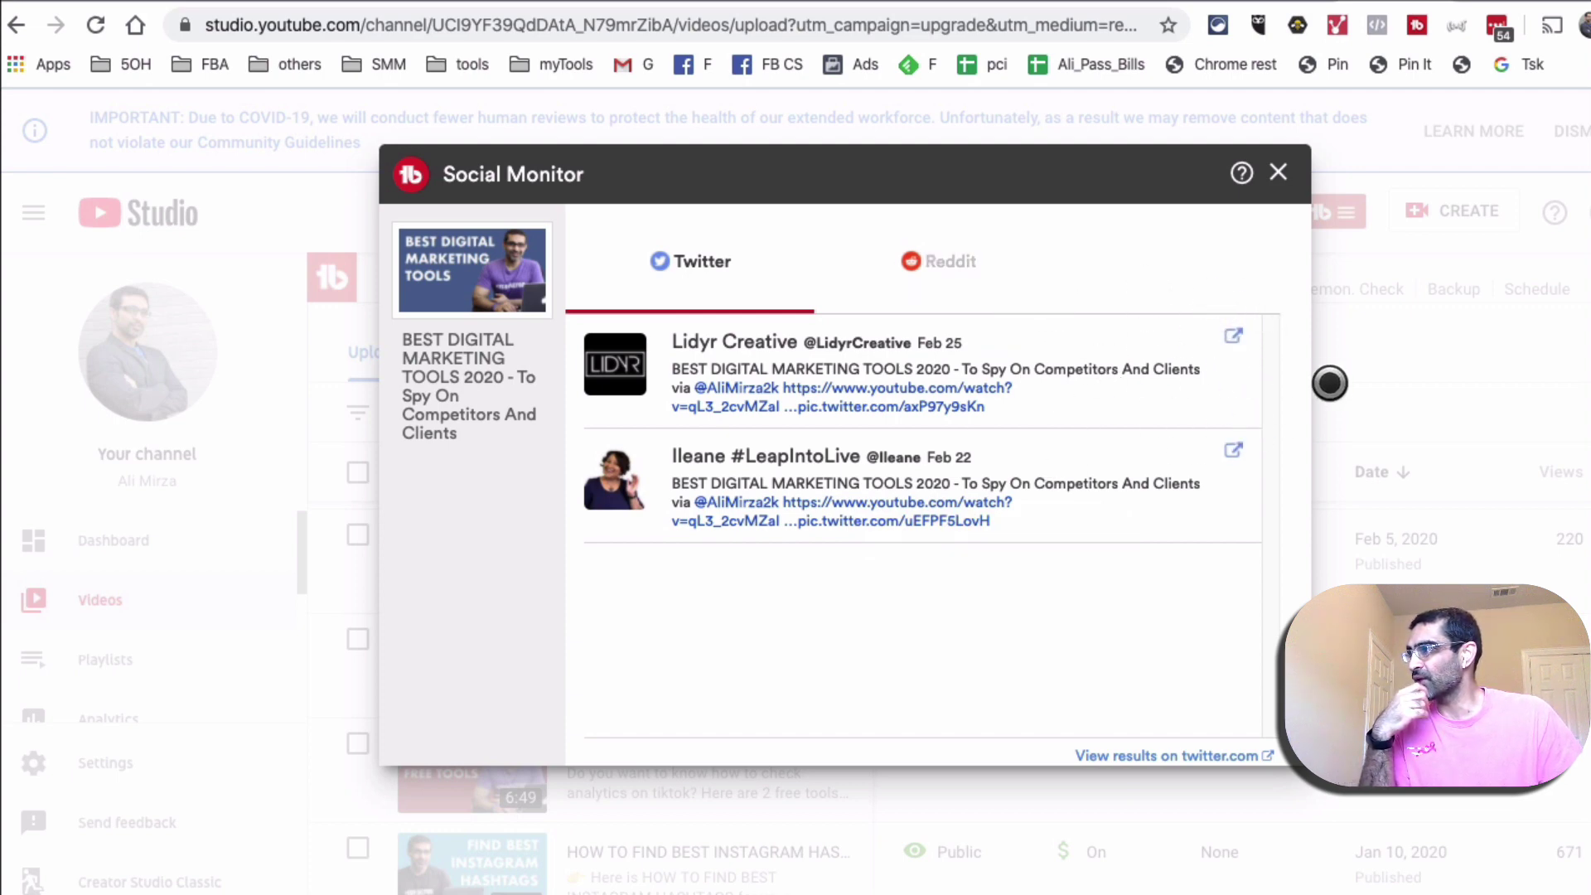
View Ileane's Feb 22 tweet sharing the video on Twitter.
left_click(1234, 332)
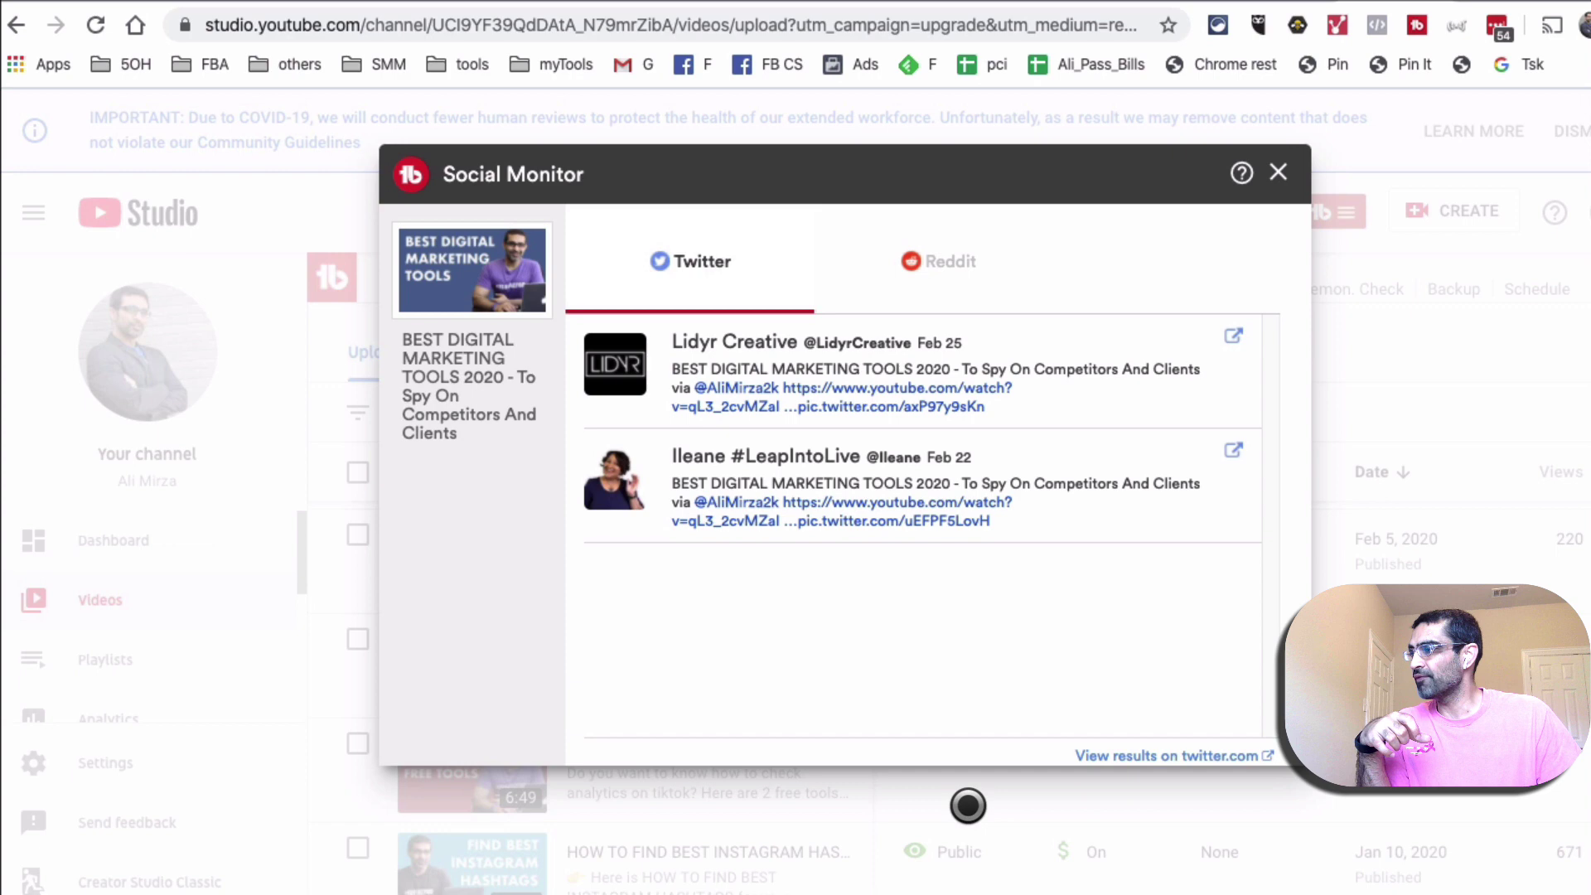
left_click(1190, 754)
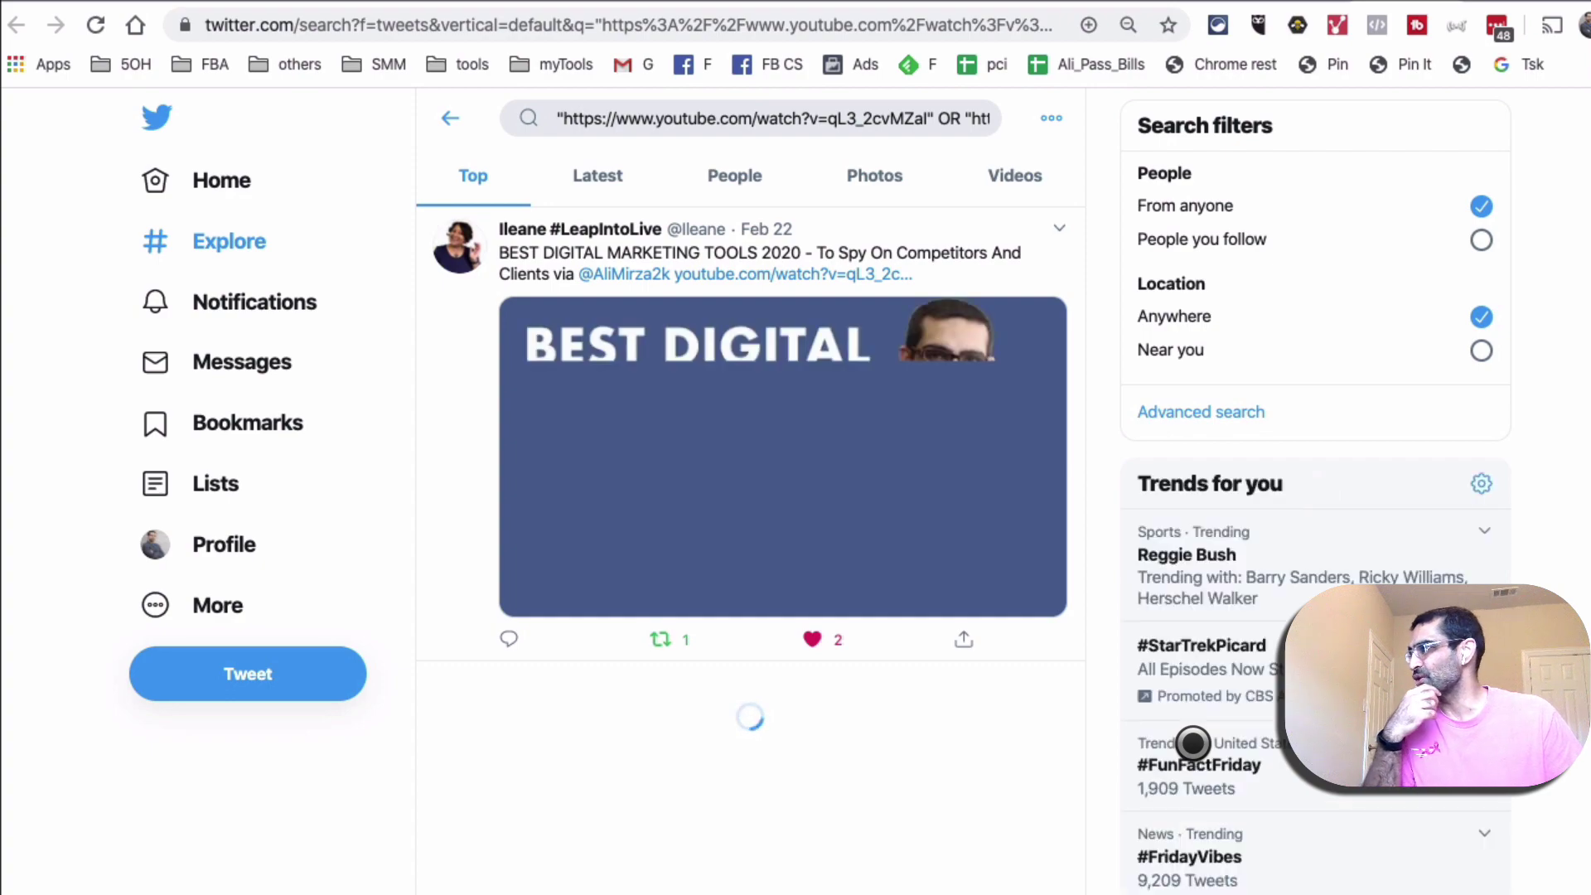
scroll(974, 641, "down", 1)
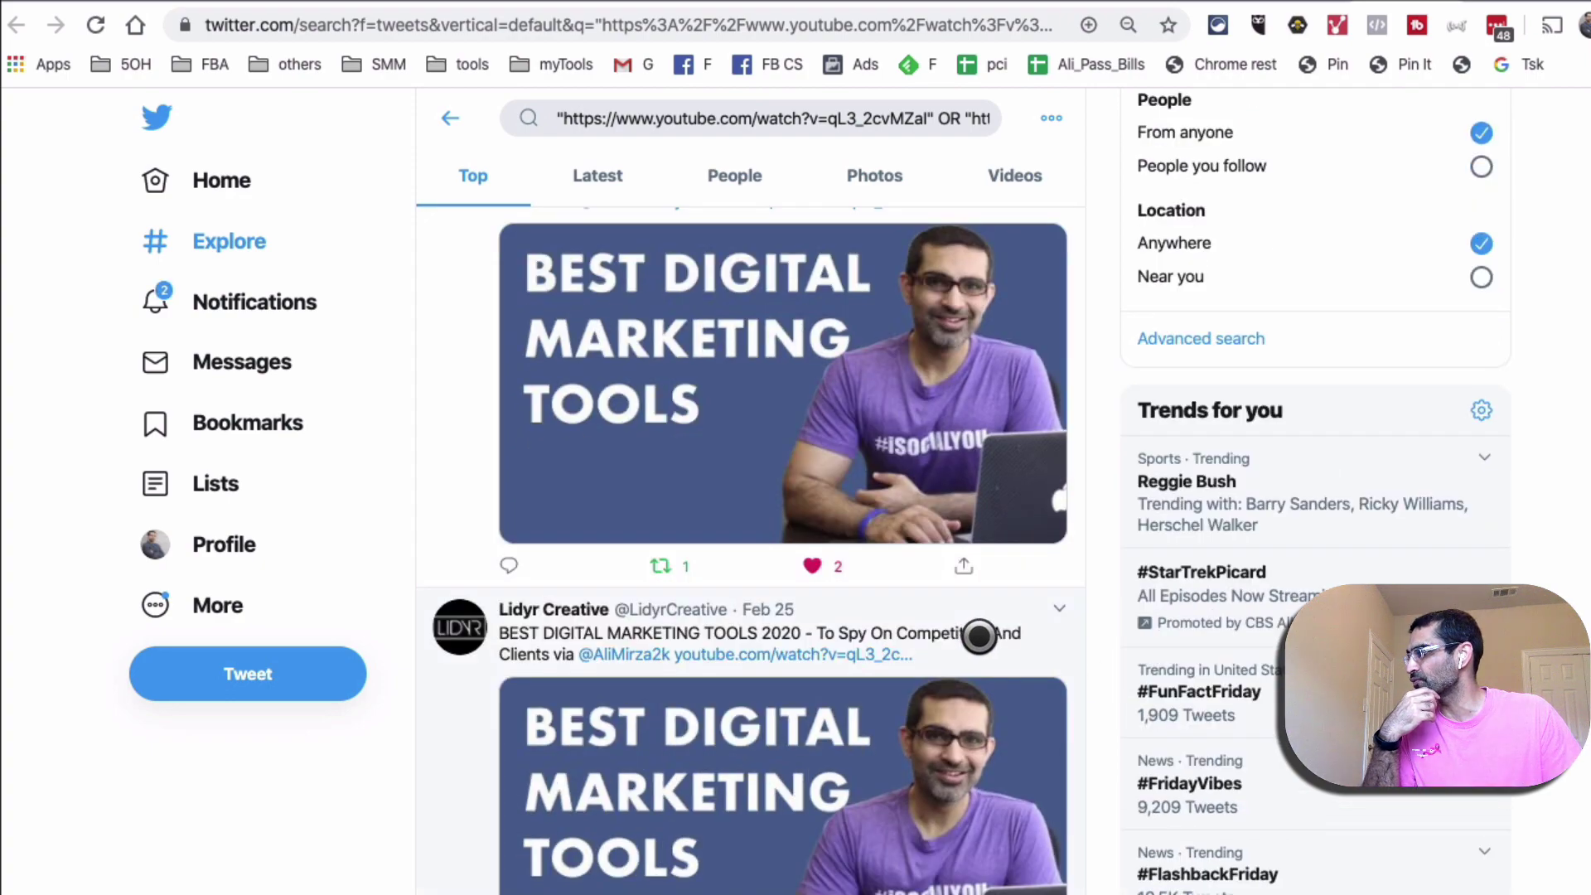
scroll(974, 640, "down", 2)
scroll(976, 647, "up", 3)
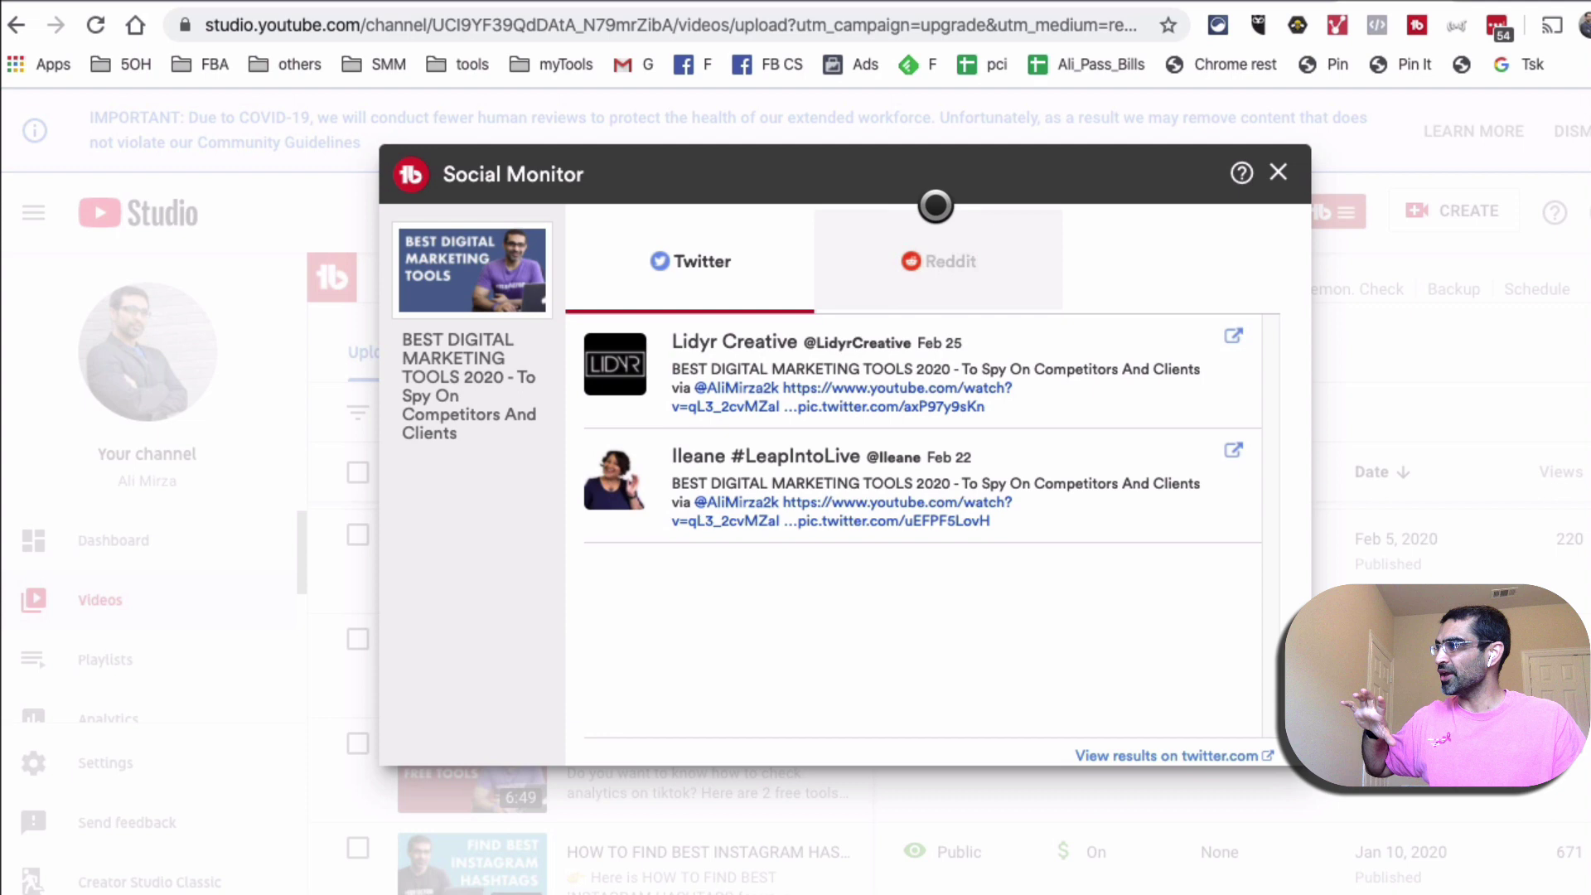
Check the Reddit results (none found) against the Twitter ones, then close the Social Monitor.
left_click(934, 255)
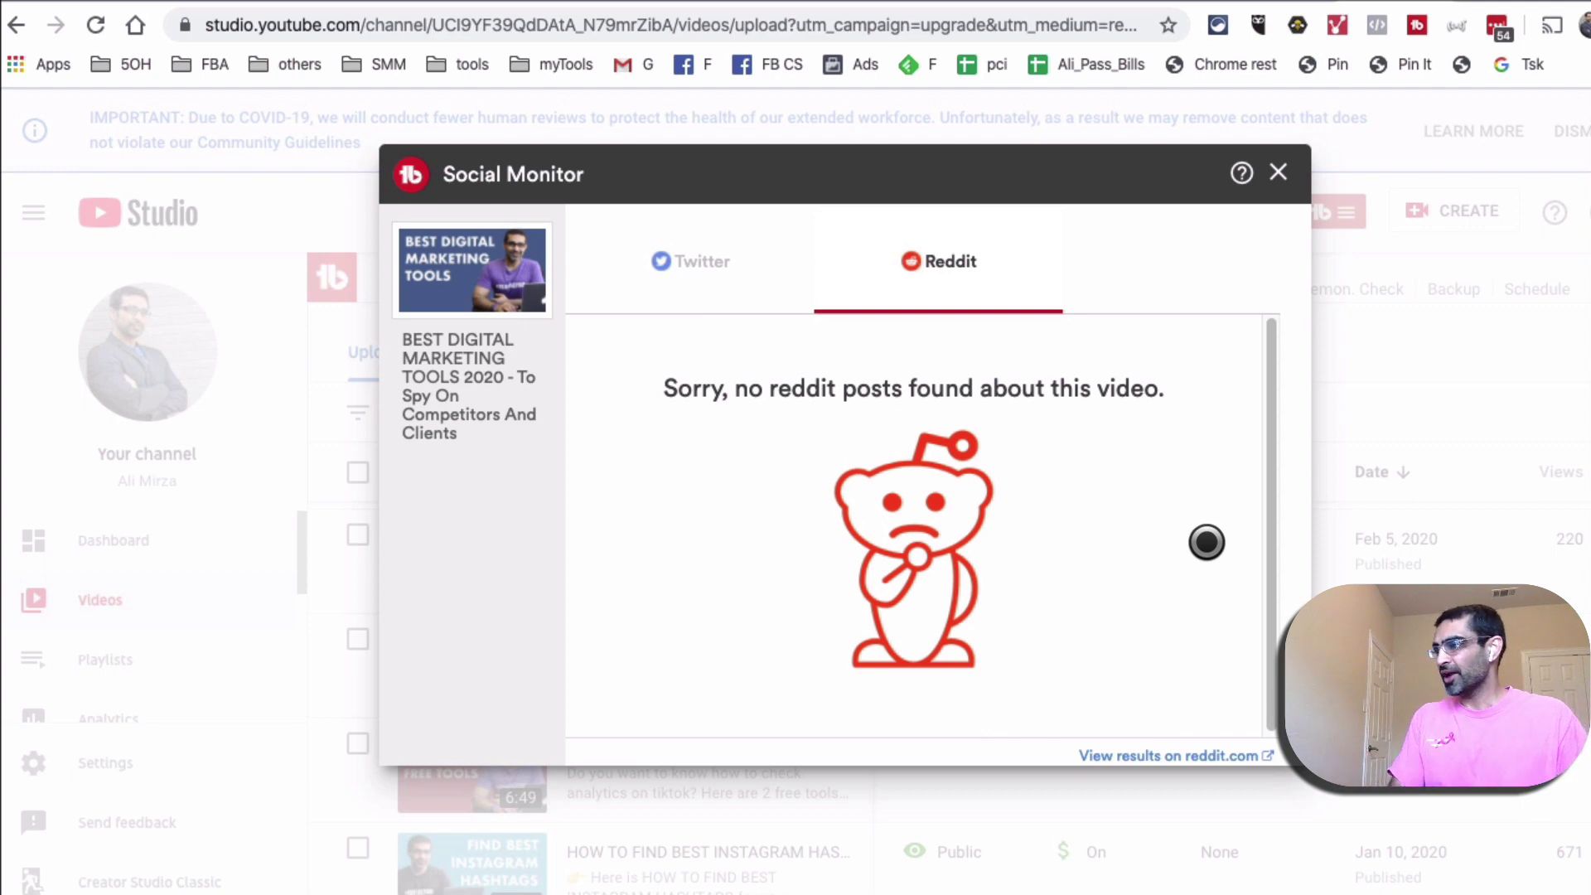
left_click(702, 273)
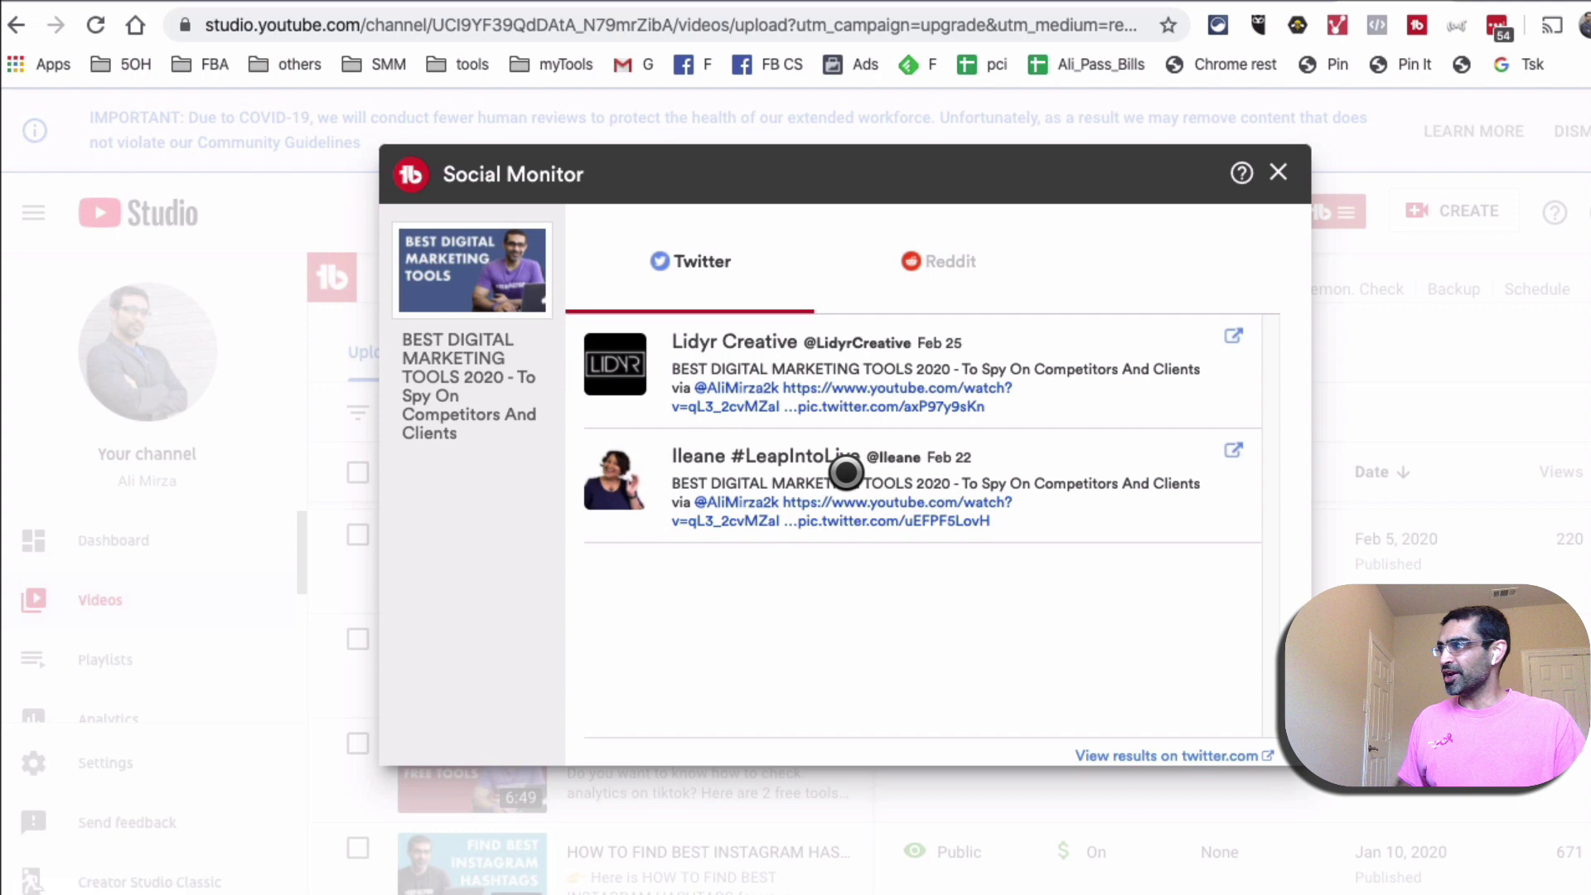
left_click(944, 263)
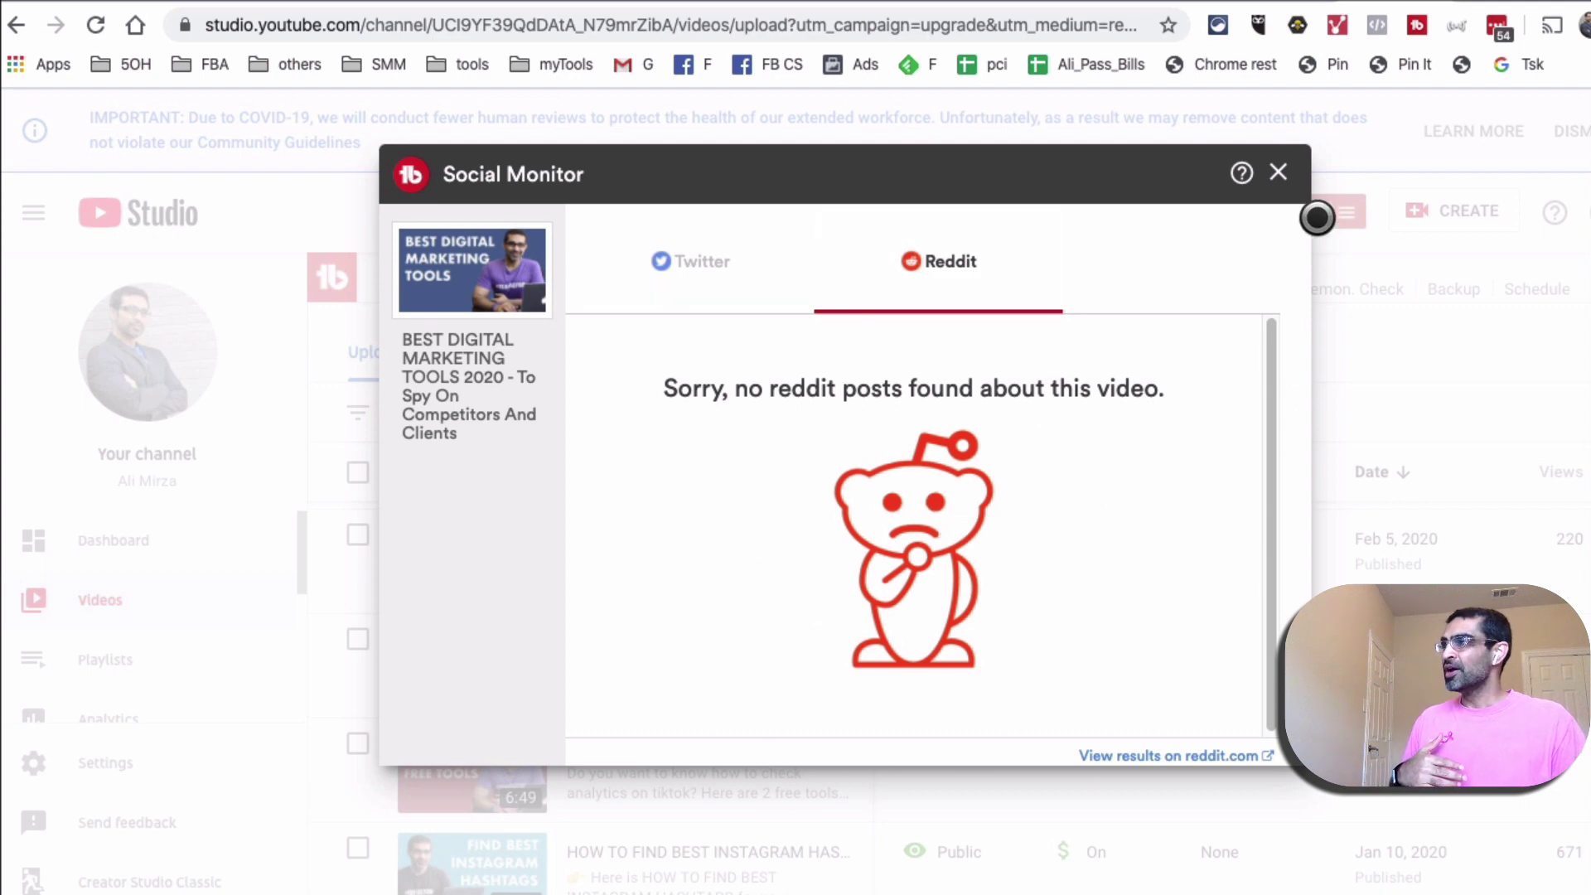
left_click(1286, 168)
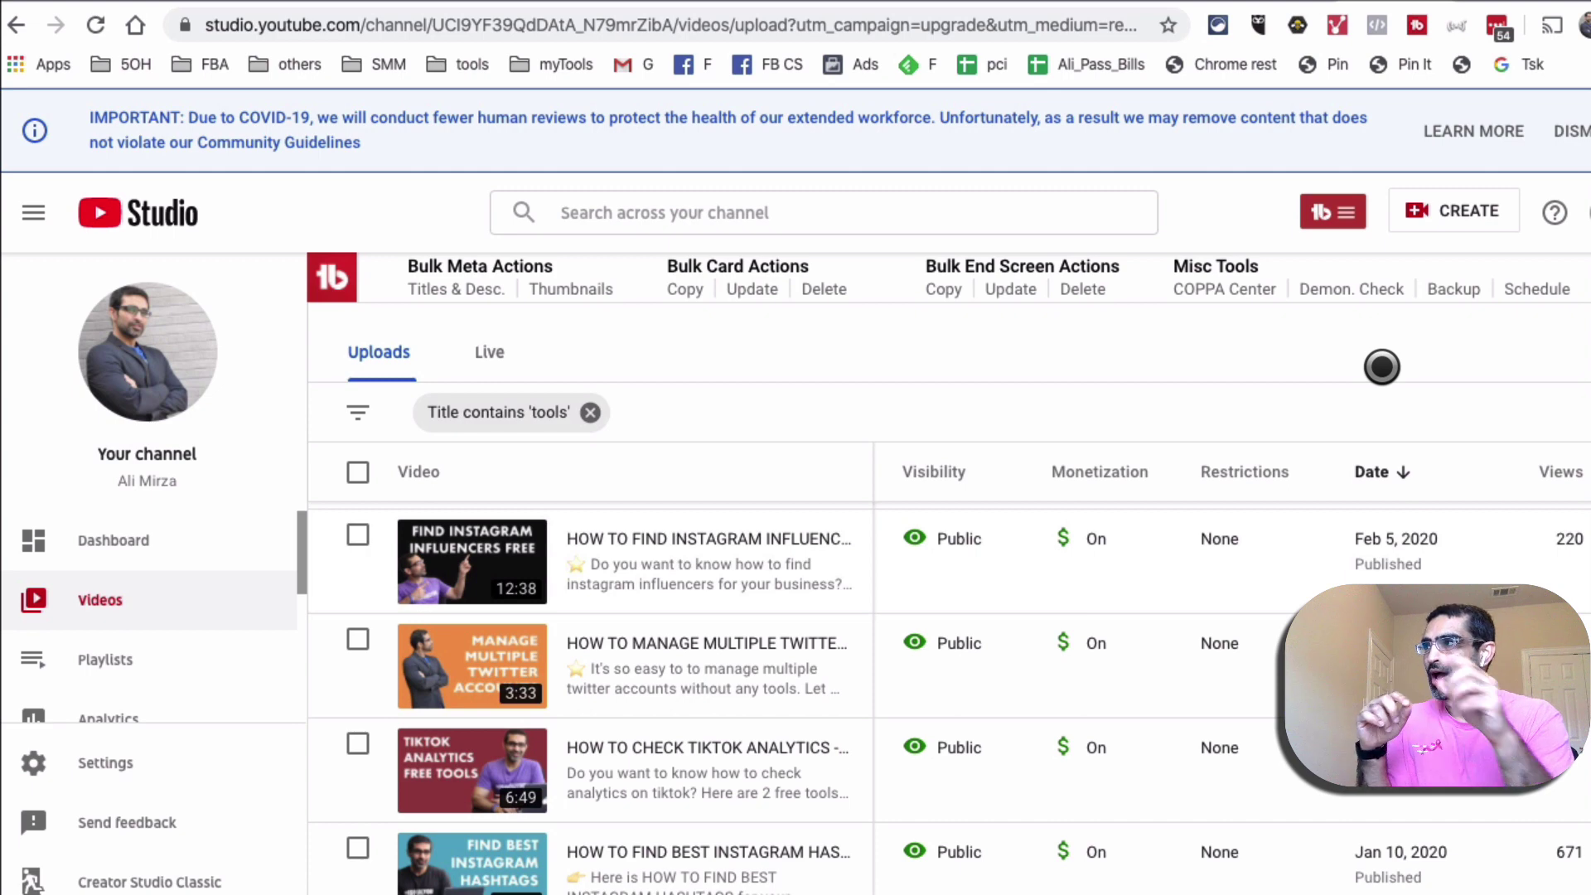
Show TubeBuddy's main menu with Keyword Explorer and Thumbnail Generator tools.
left_click(1341, 203)
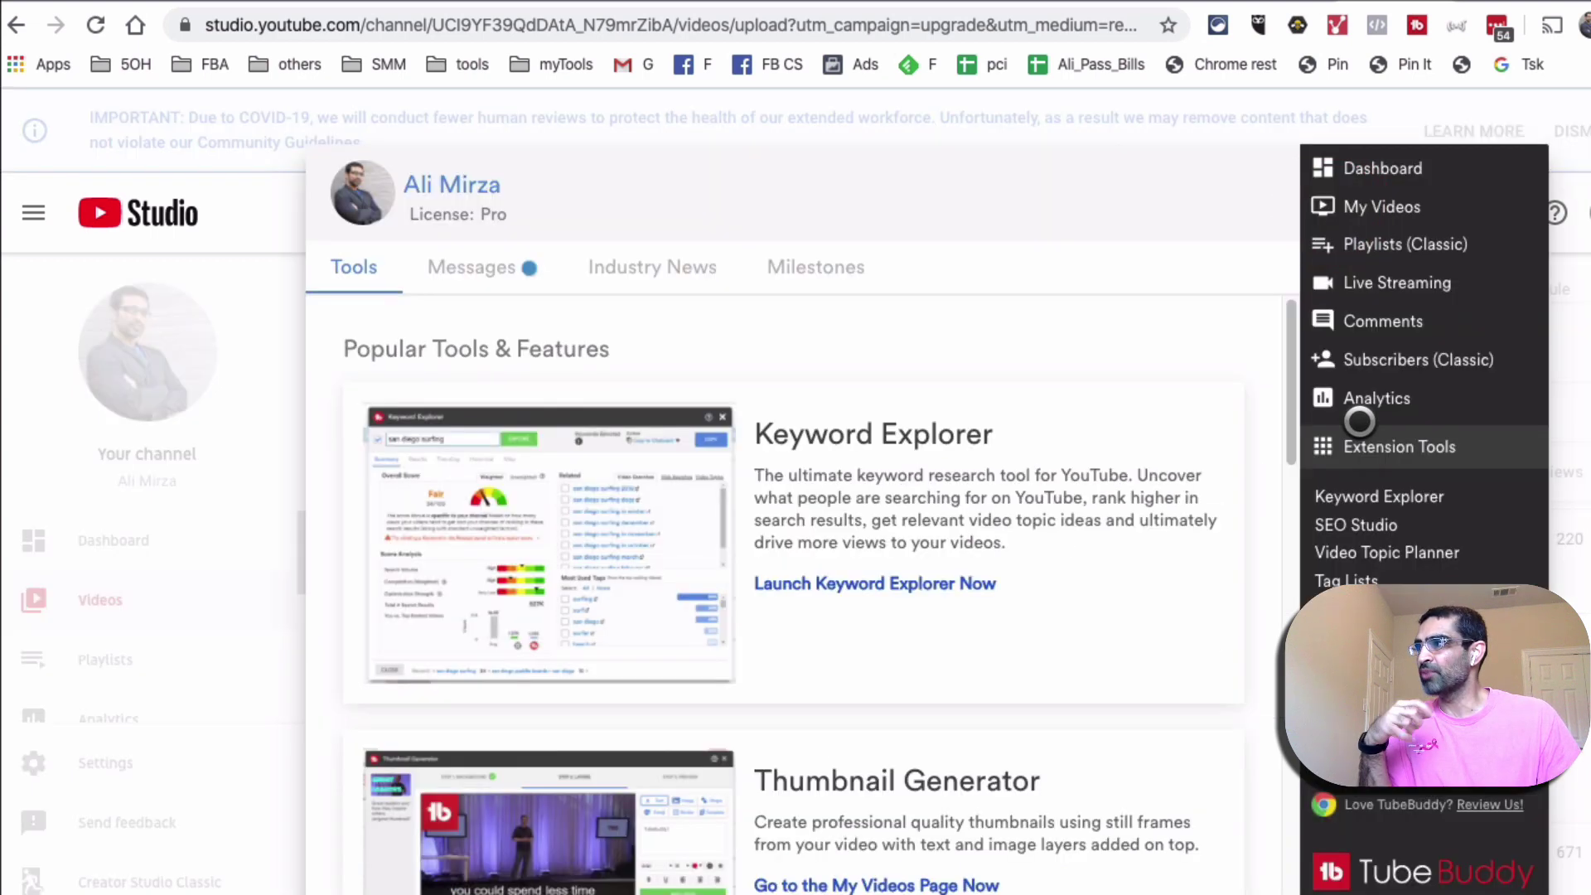